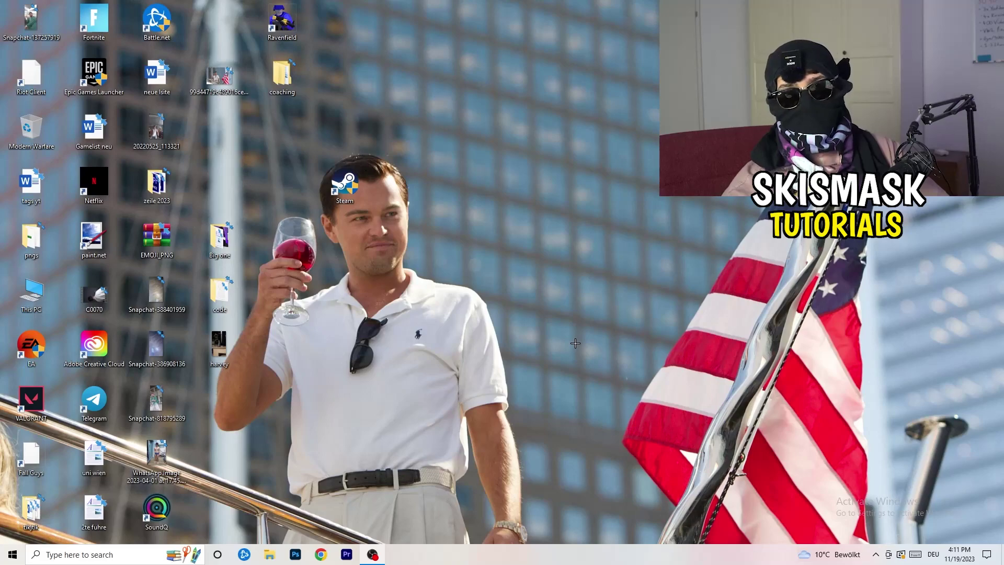
# Launch NVIDIA Control Panel from the desktop right-click menu, landing on Adjust Image Settings with Preview
pyautogui.rightClick(493, 232)
pyautogui.rightClick(574, 169)
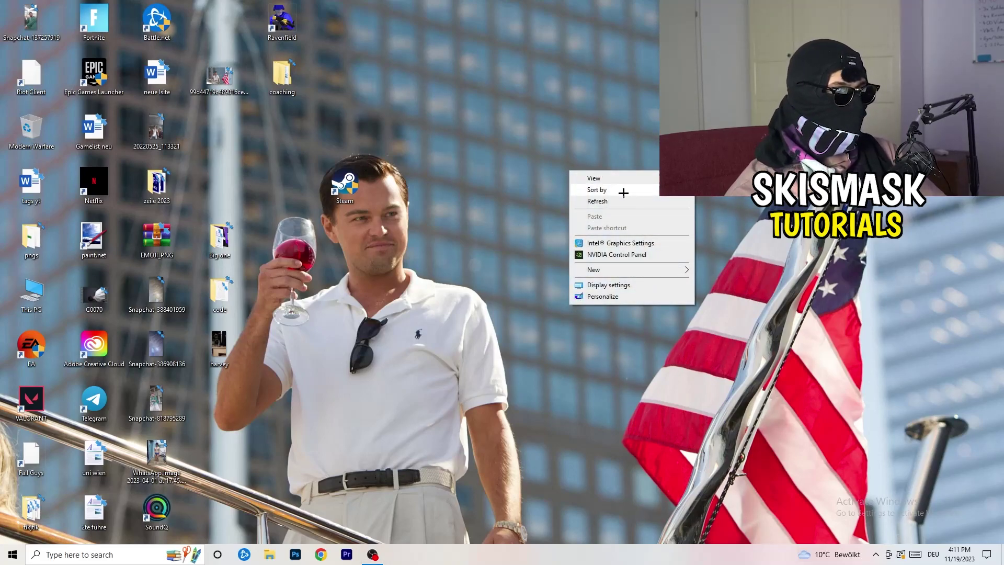
pyautogui.click(627, 254)
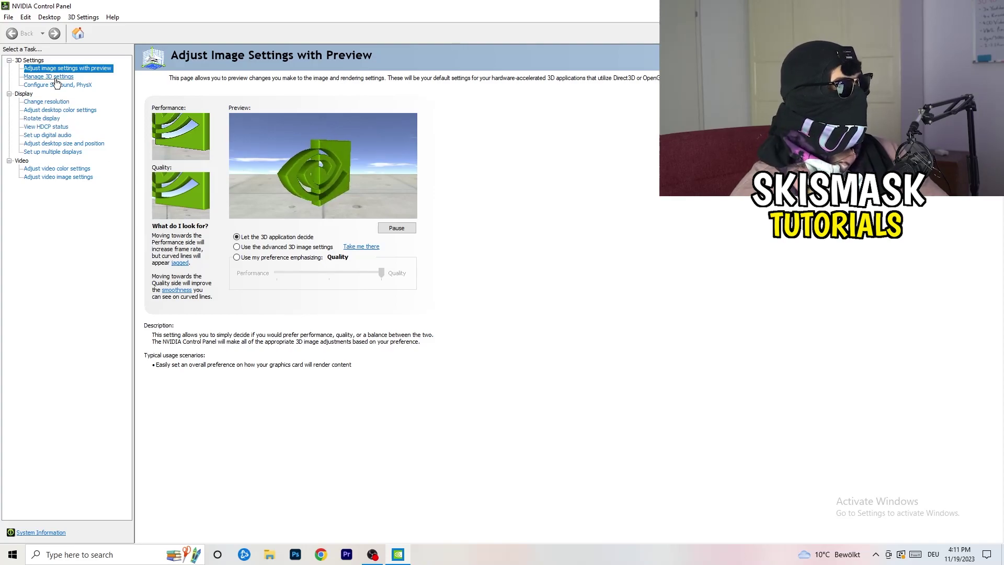
# Confirm the Change Resolution page shows 1920 × 1080 native, then close NVIDIA Control Panel
pyautogui.click(38, 102)
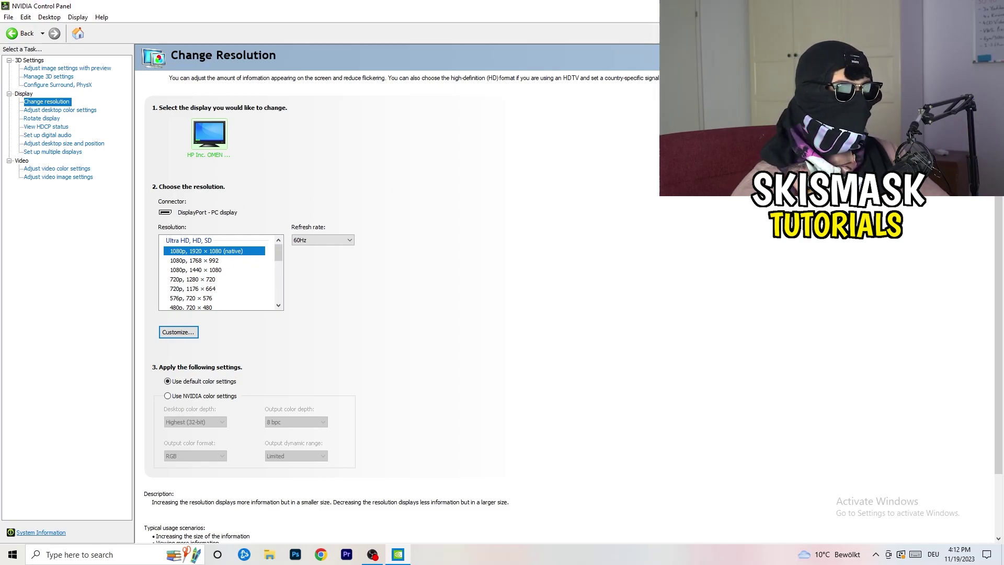
pyautogui.hotkey('alt', 'F4')
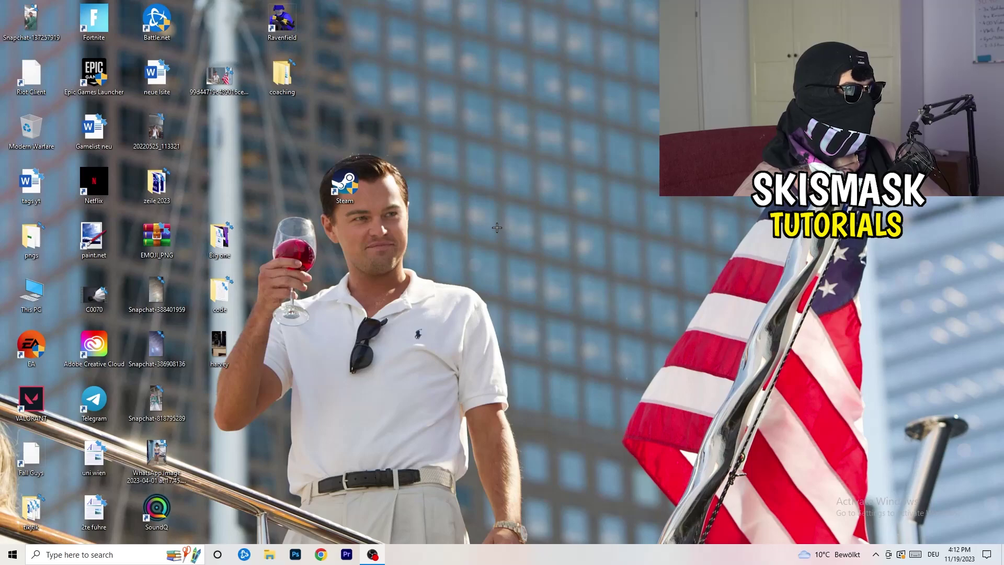
# Open Windows Settings from the Start menu and go to System's Display page
pyautogui.press('super')
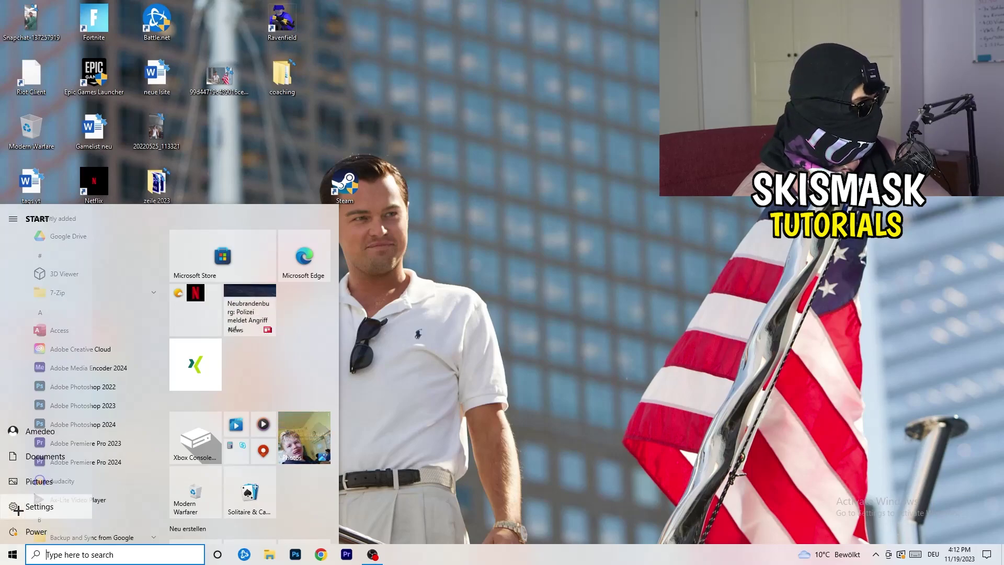
pyautogui.click(18, 508)
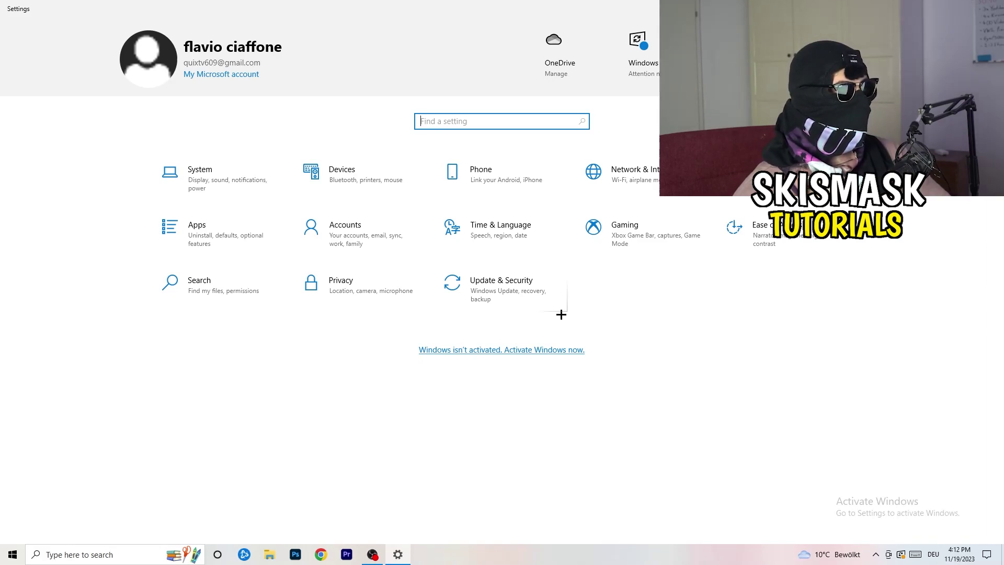
pyautogui.click(245, 181)
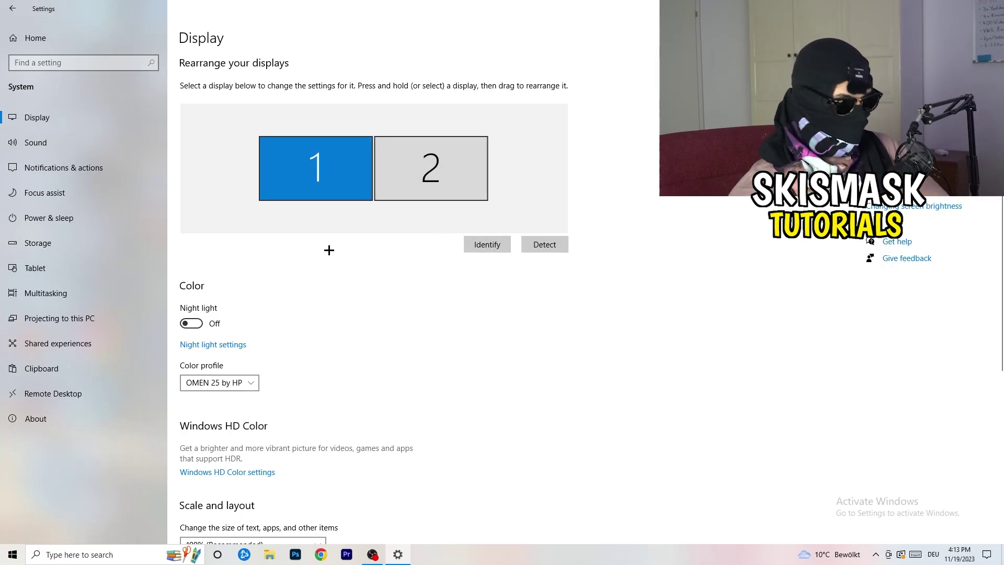
pyautogui.scroll(-4, 329, 250)
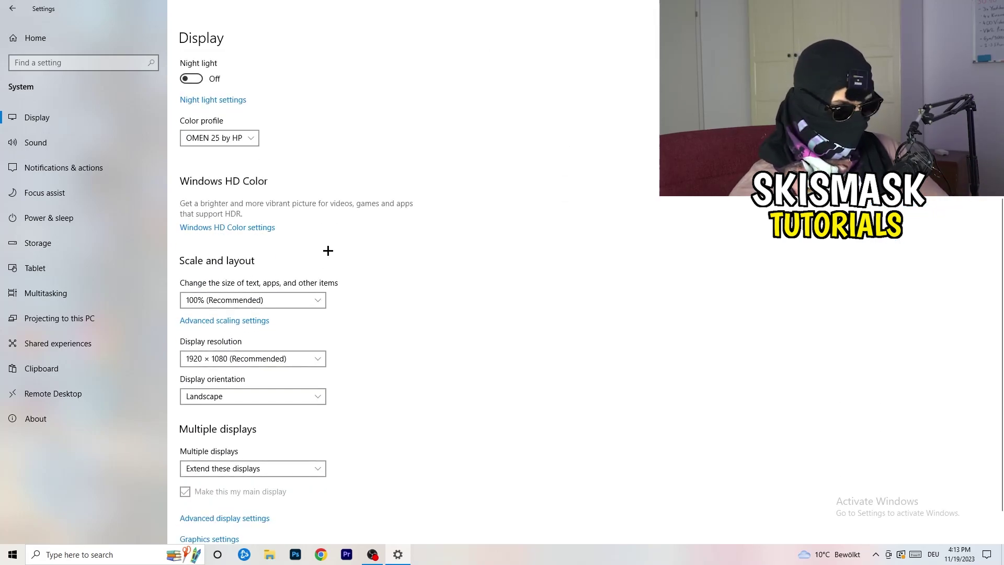
pyautogui.click(291, 303)
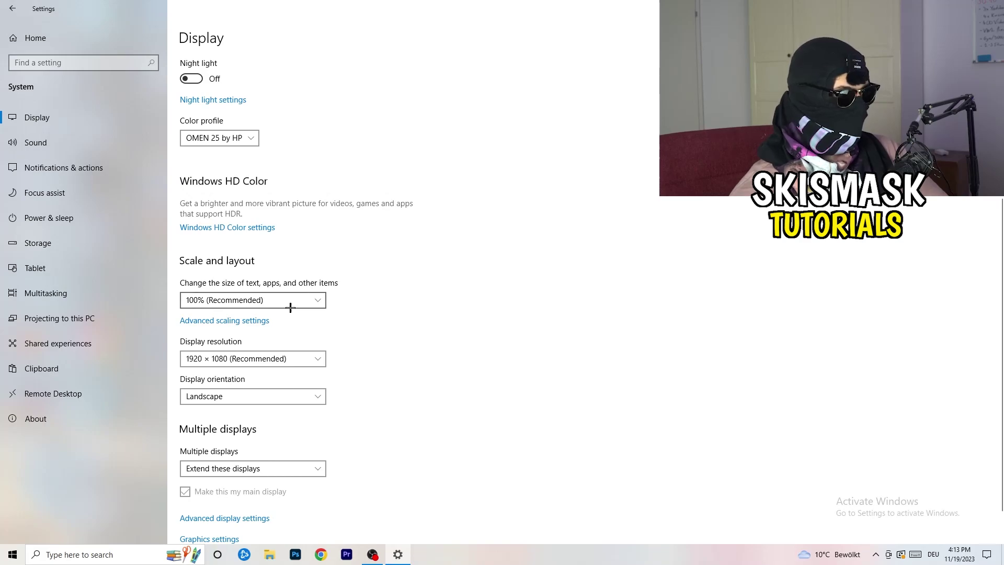
pyautogui.click(519, 322)
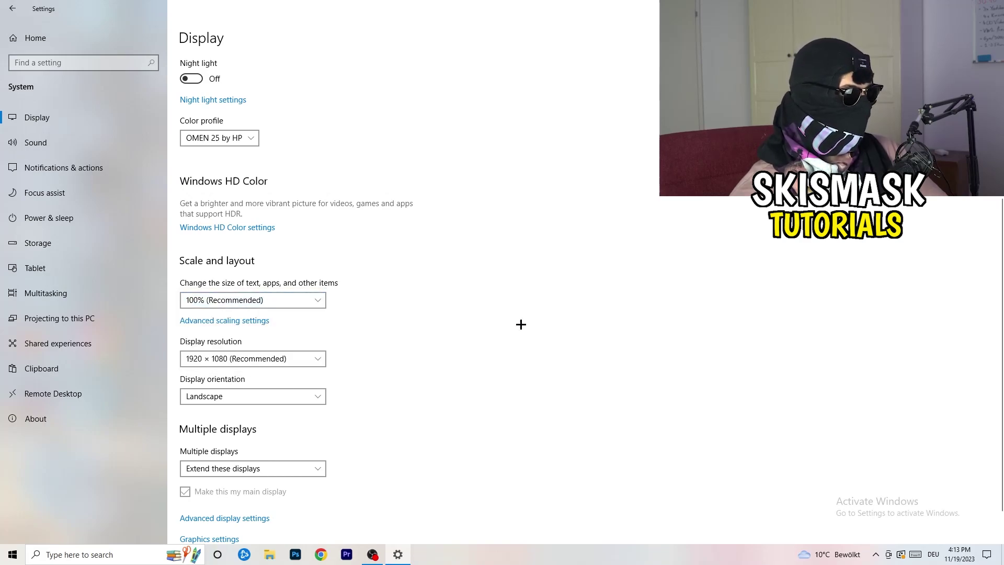
pyautogui.click(306, 303)
pyautogui.click(456, 324)
pyautogui.scroll(-1, 434, 325)
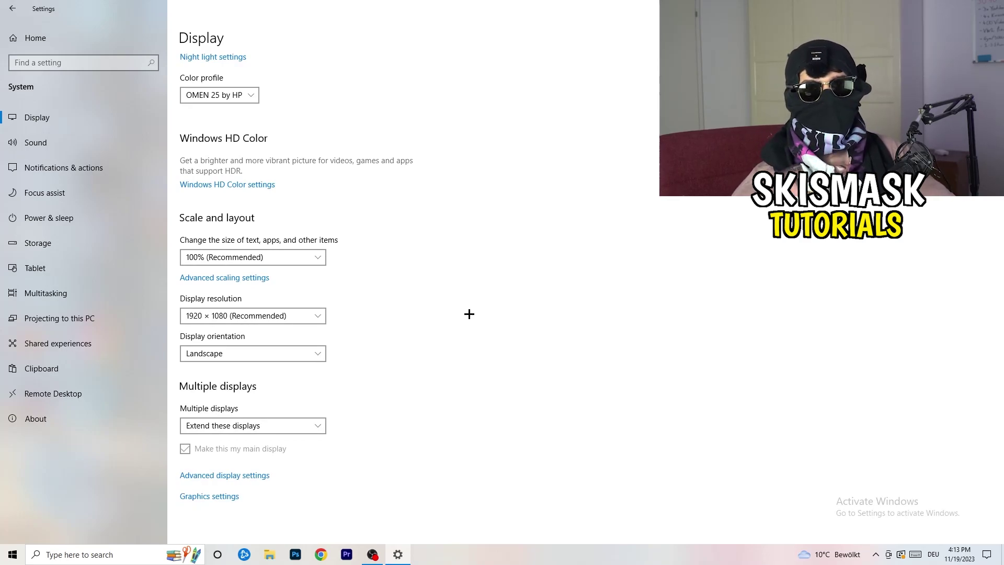
pyautogui.click(318, 316)
pyautogui.click(397, 293)
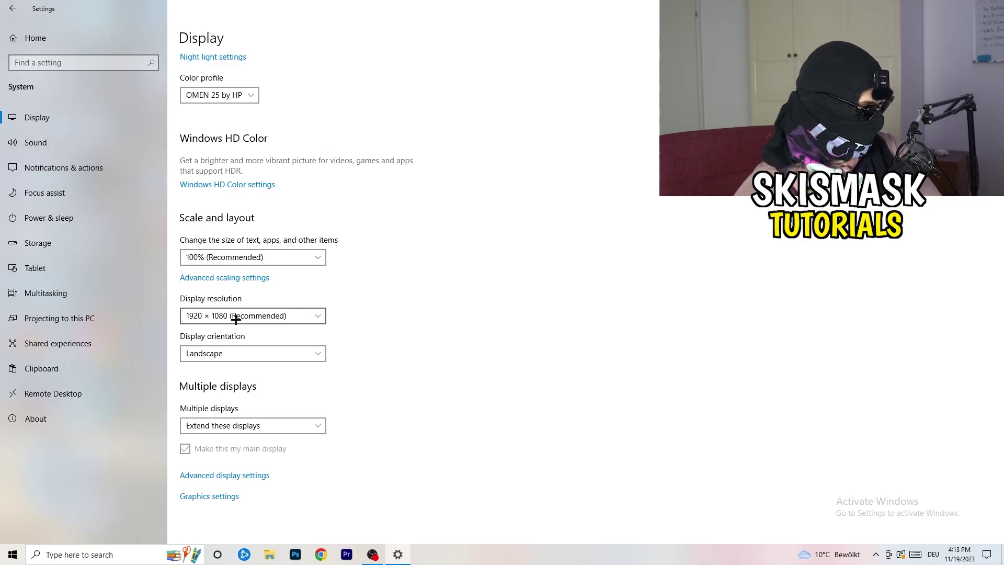
# From Power & sleep, reveal the additional power plans, including Ultimate Performance, in Power Options
pyautogui.click(52, 218)
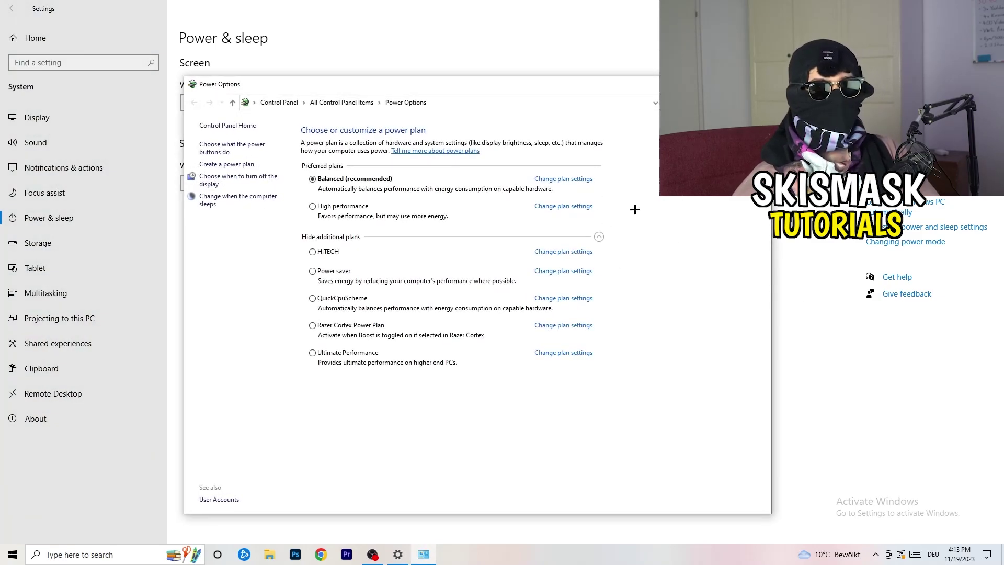
pyautogui.click(599, 237)
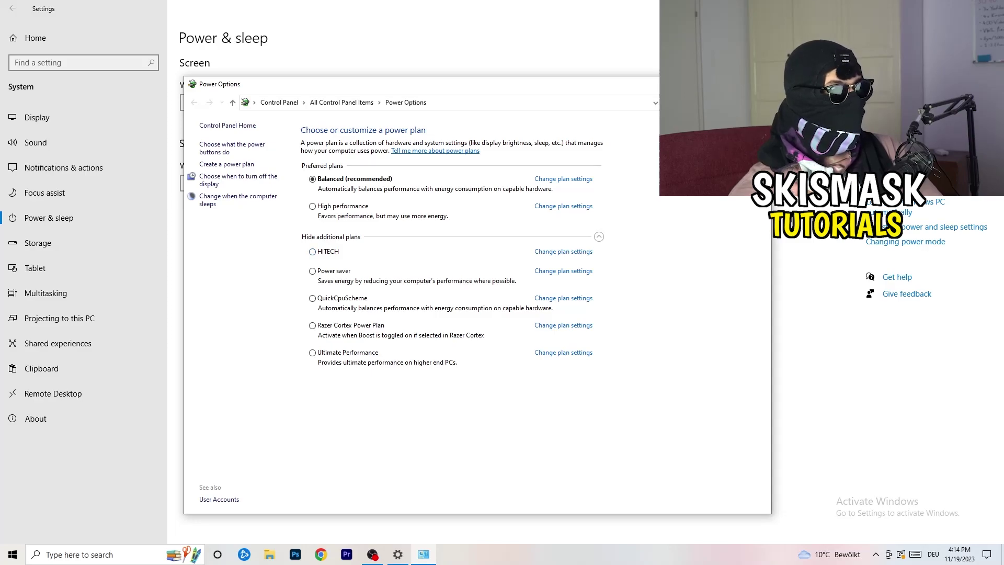
# Close Power Options and go to Configure Storage Sense under Storage
pyautogui.hotkey('alt', 'F4')
pyautogui.click(102, 247)
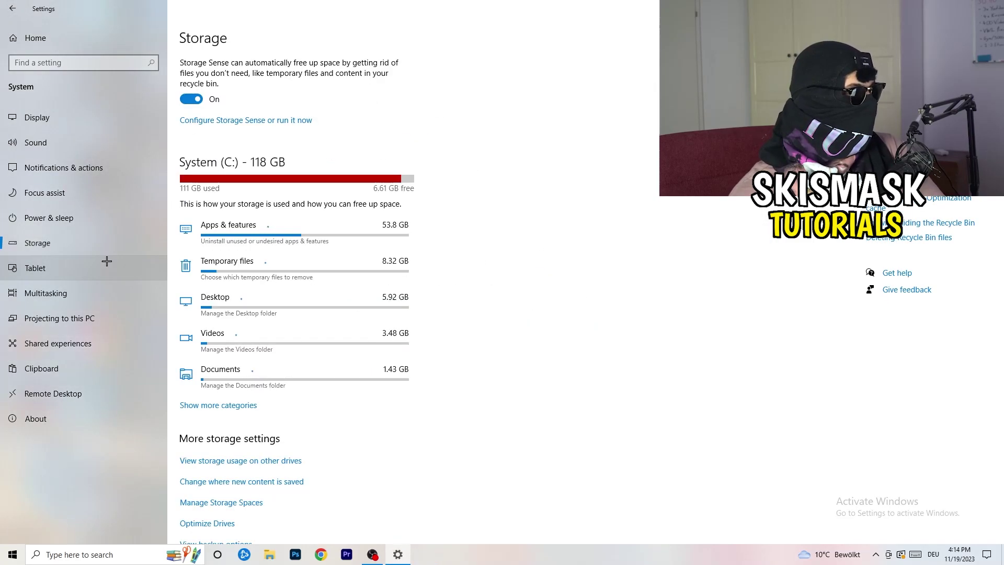
pyautogui.click(237, 121)
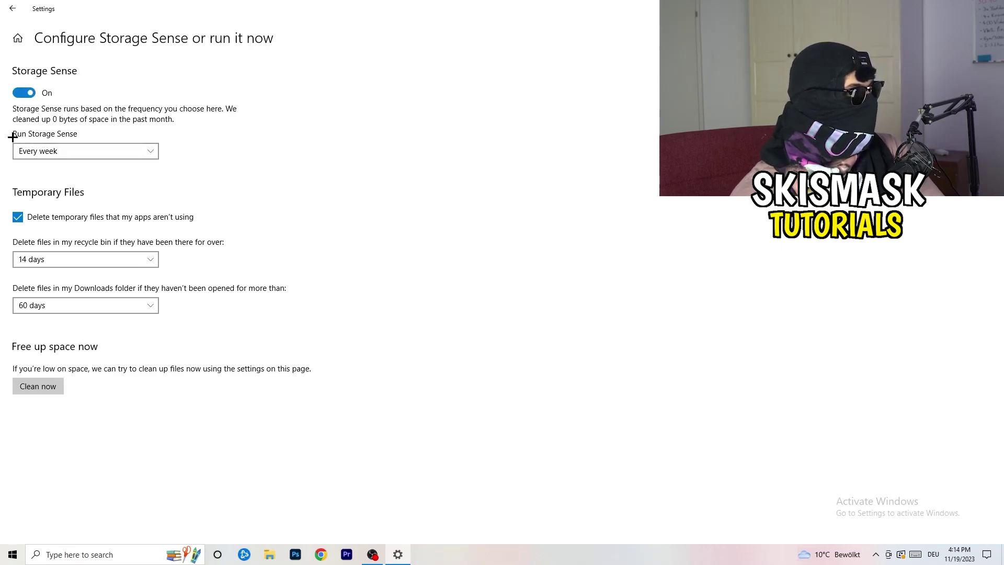
# Keep Storage Sense on Every week, recycle bin at 14 days, Downloads at 60 days
pyautogui.click(100, 149)
pyautogui.click(100, 149)
pyautogui.click(71, 149)
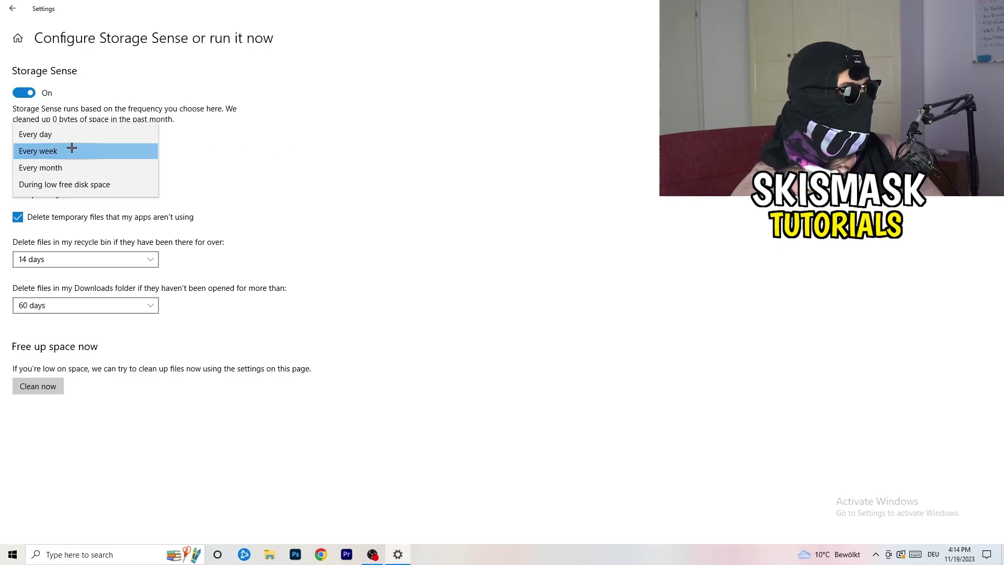
pyautogui.click(71, 150)
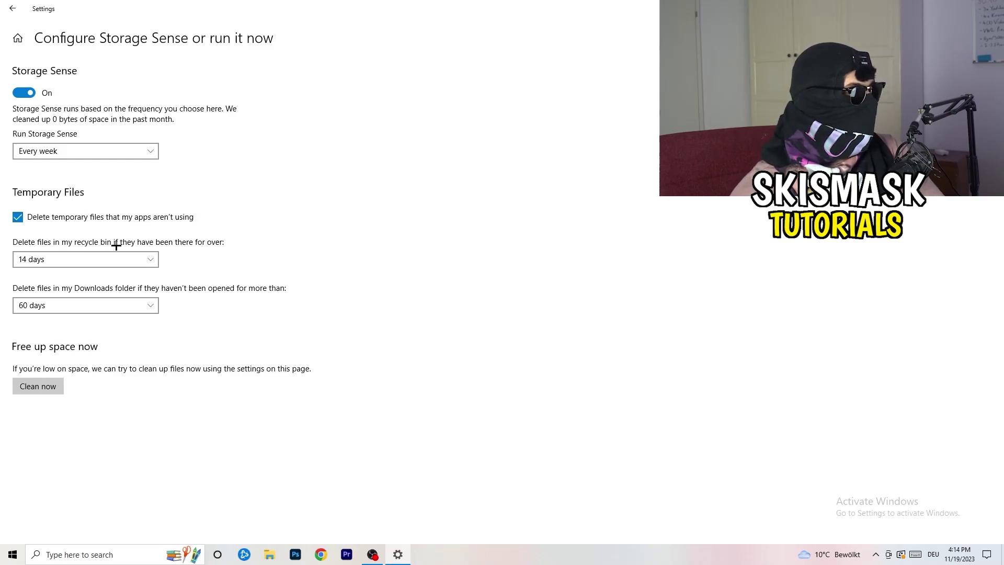
pyautogui.click(151, 258)
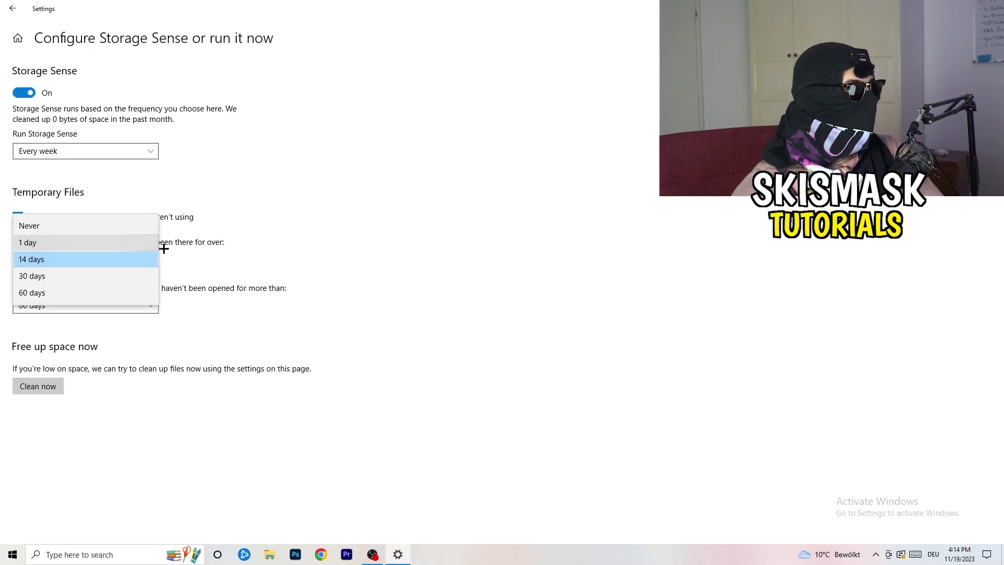
pyautogui.click(449, 230)
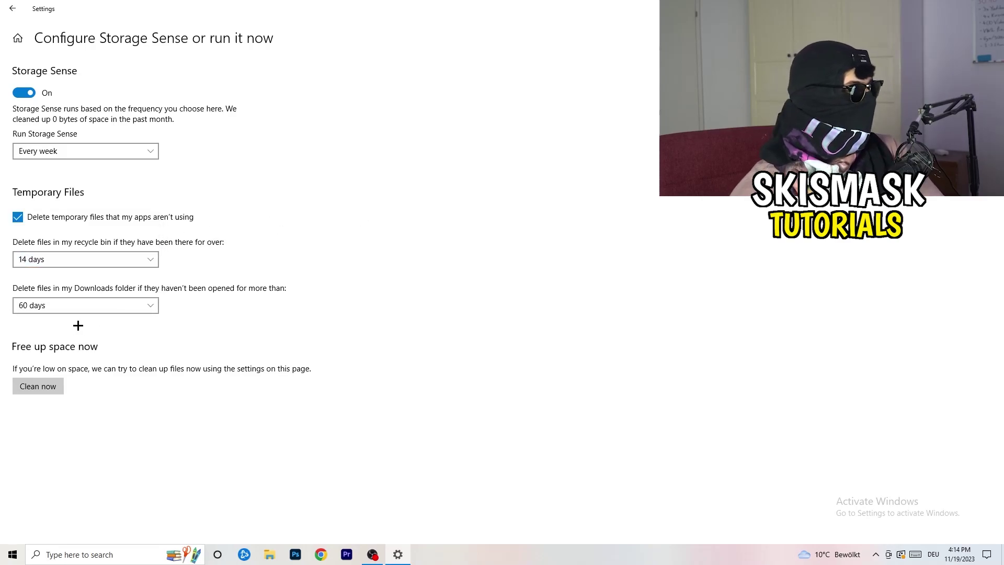
pyautogui.click(135, 305)
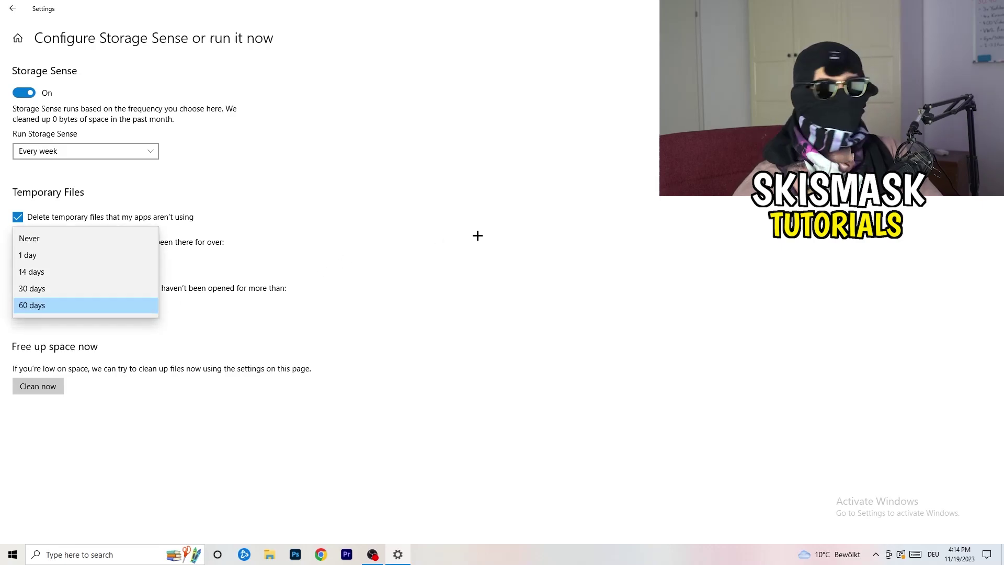
pyautogui.click(478, 236)
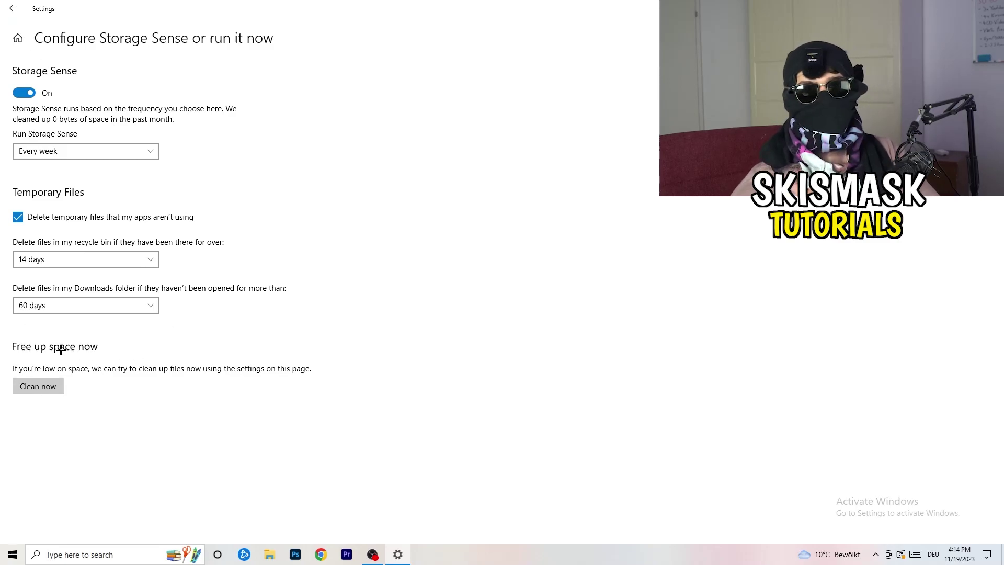
# Return to Settings home and open Gaming's Captures page, with background recording off
pyautogui.click(11, 6)
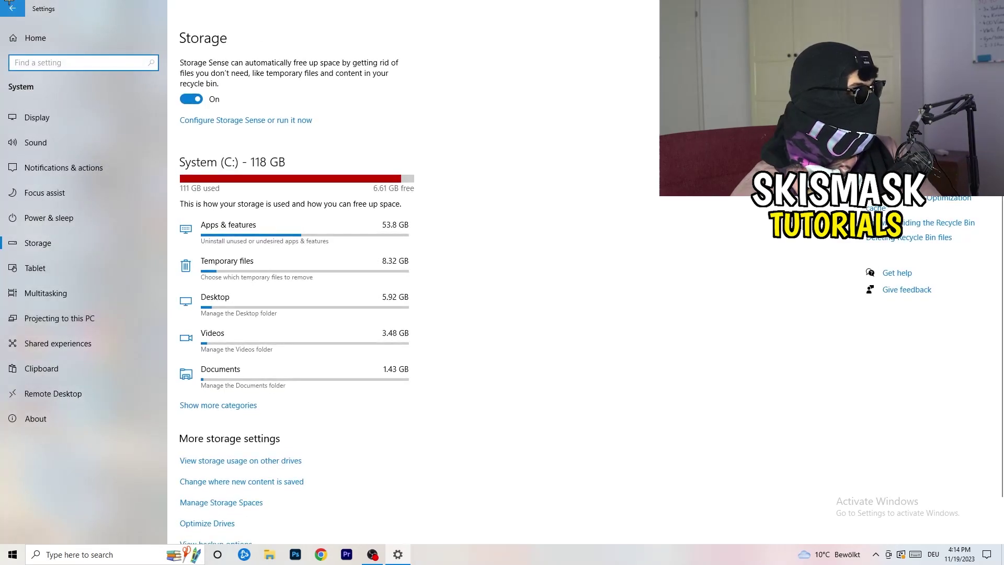
pyautogui.click(5, 41)
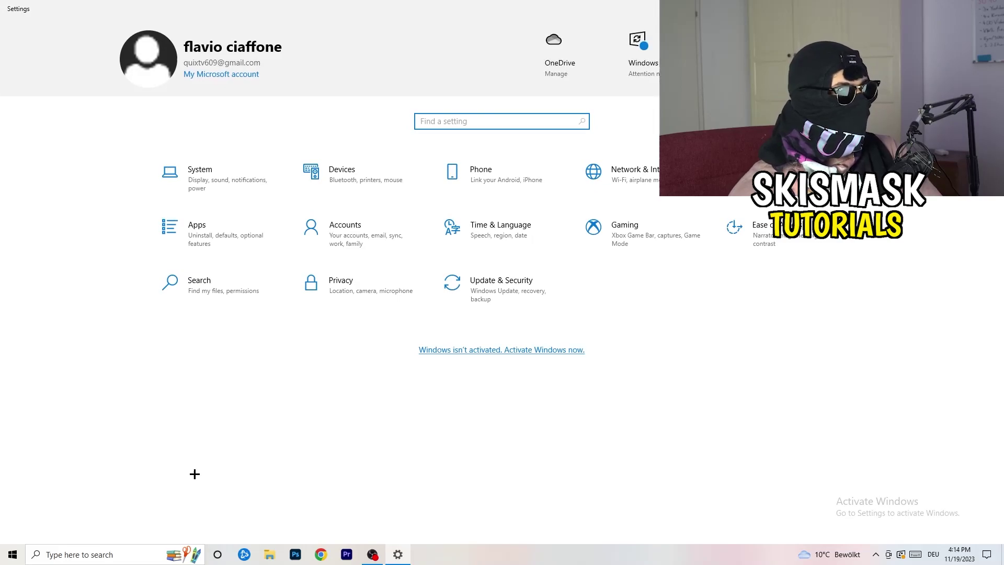
pyautogui.click(664, 233)
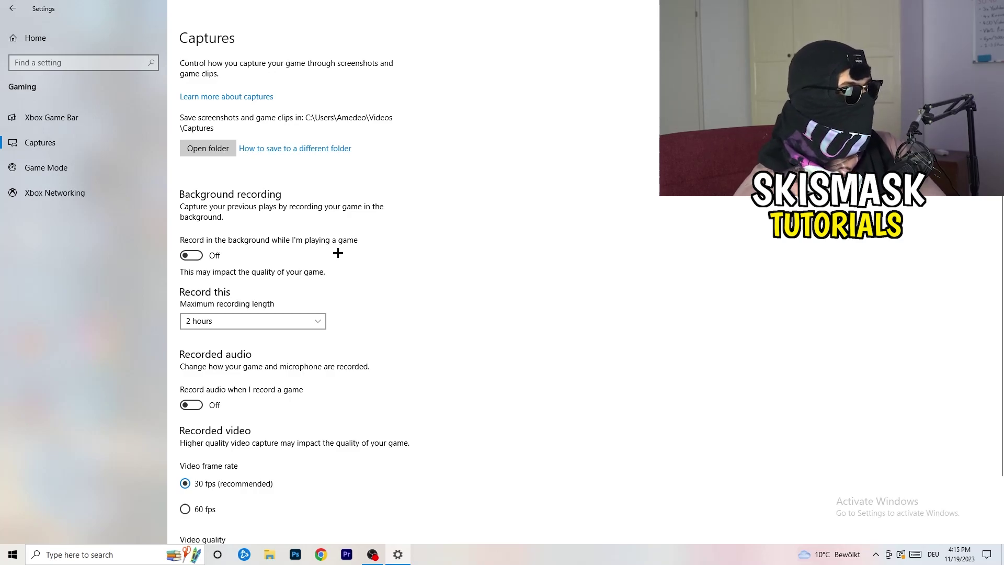
# Switch to the Game Mode page and confirm Game Mode is on
pyautogui.scroll(-3, 325, 255)
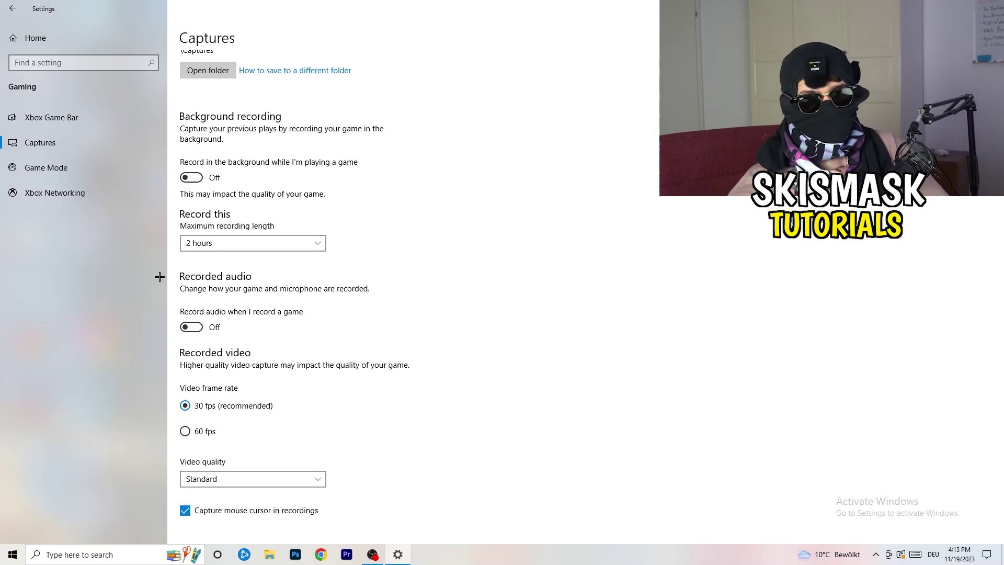
pyautogui.click(91, 175)
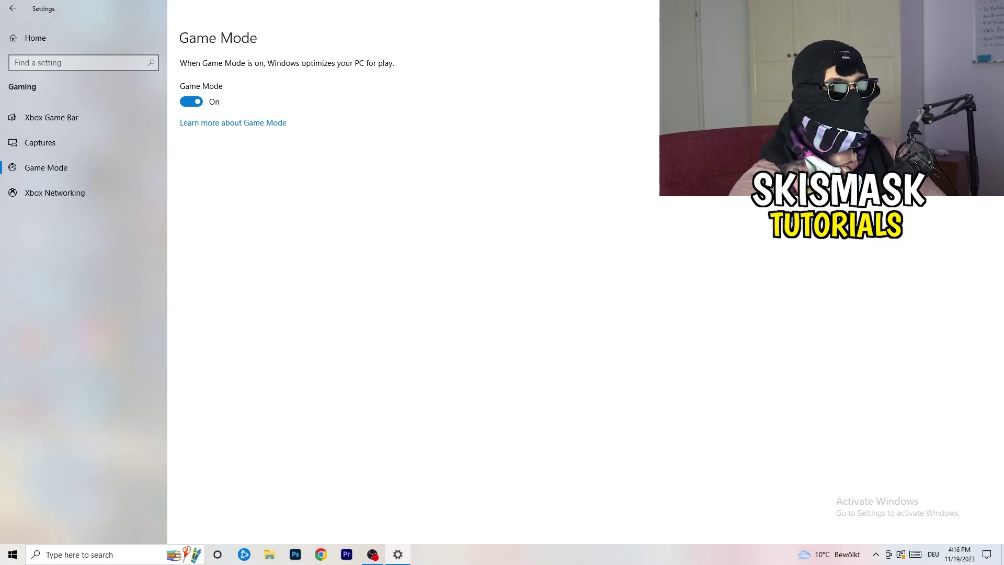
# Close Settings, reposition the Steam desktop shortcut, and bring up its Properties
pyautogui.hotkey('alt', 'F4')
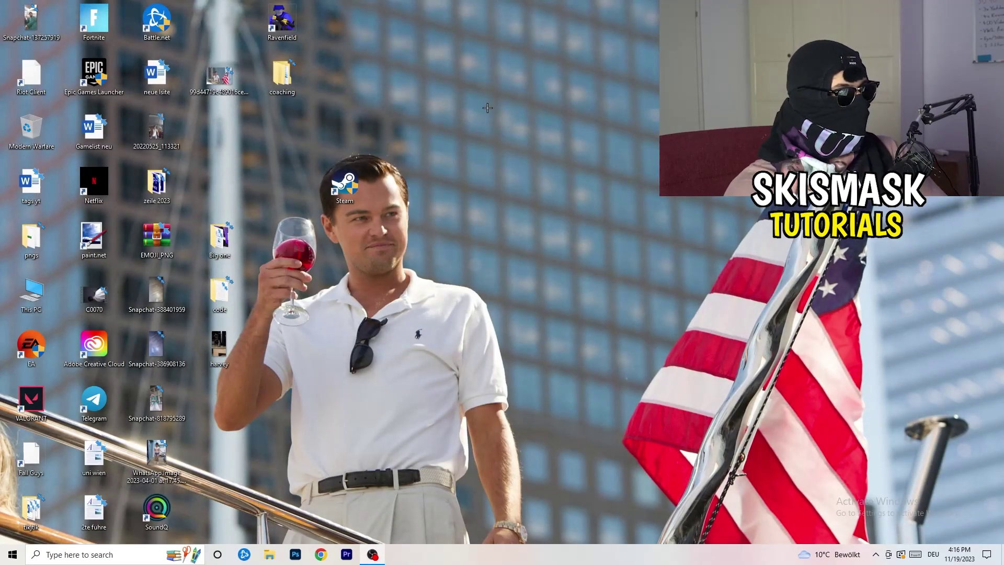
pyautogui.moveTo(348, 196); pyautogui.dragTo(475, 183)
pyautogui.rightClick(479, 183)
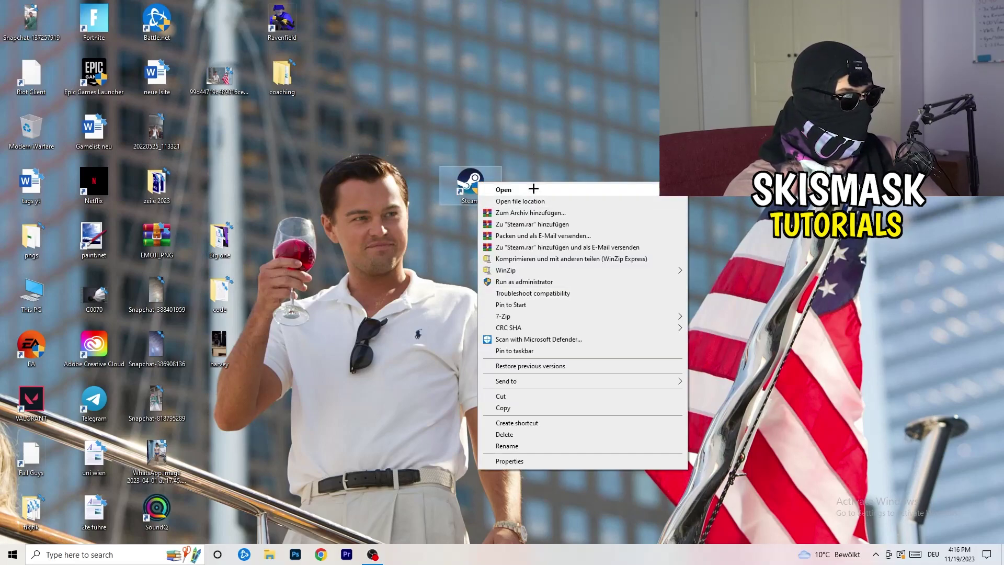
pyautogui.click(538, 461)
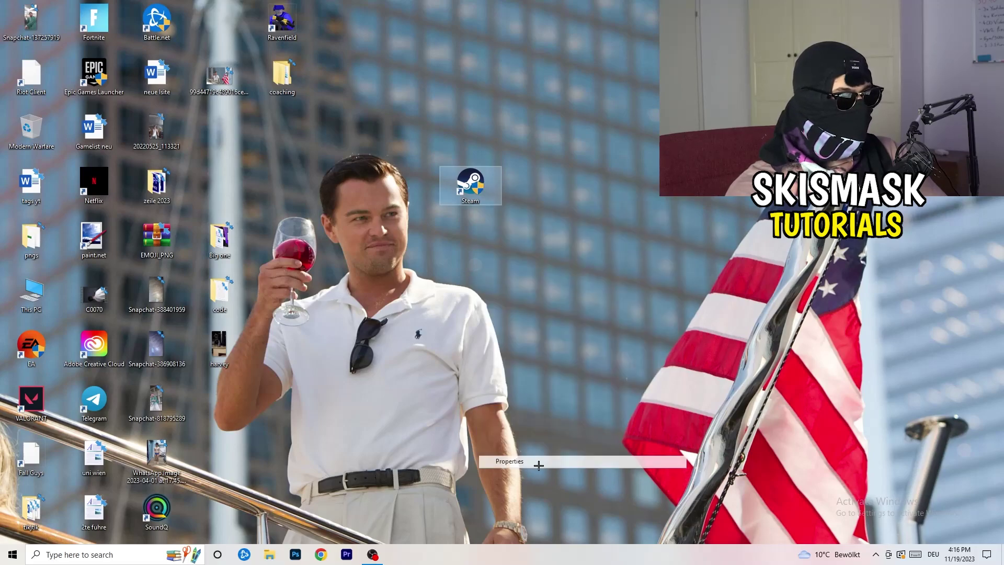
# Set Steam to Windows 8 compatibility mode with run as administrator, and confirm with OK
pyautogui.moveTo(544, 195); pyautogui.dragTo(351, 97)
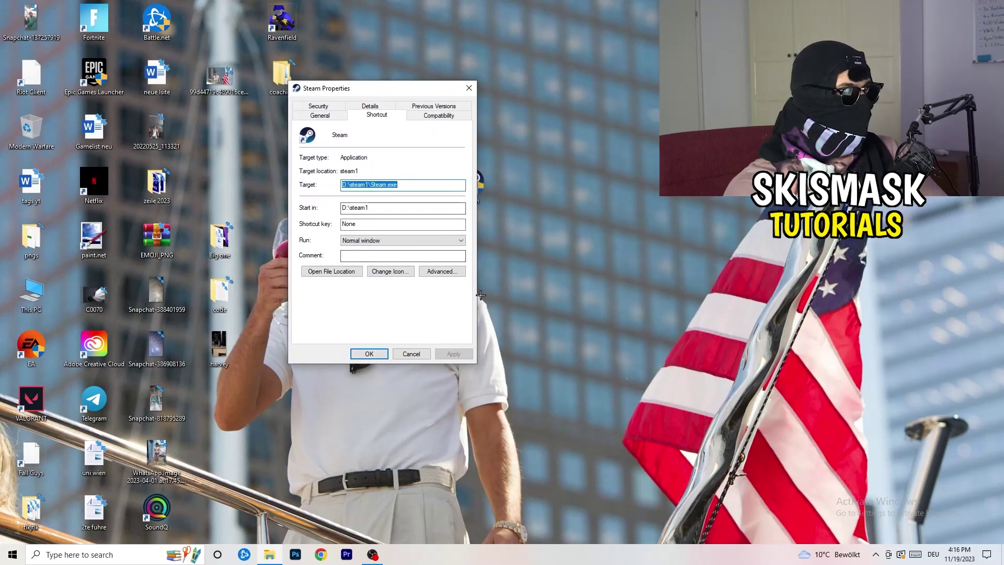
pyautogui.click(417, 114)
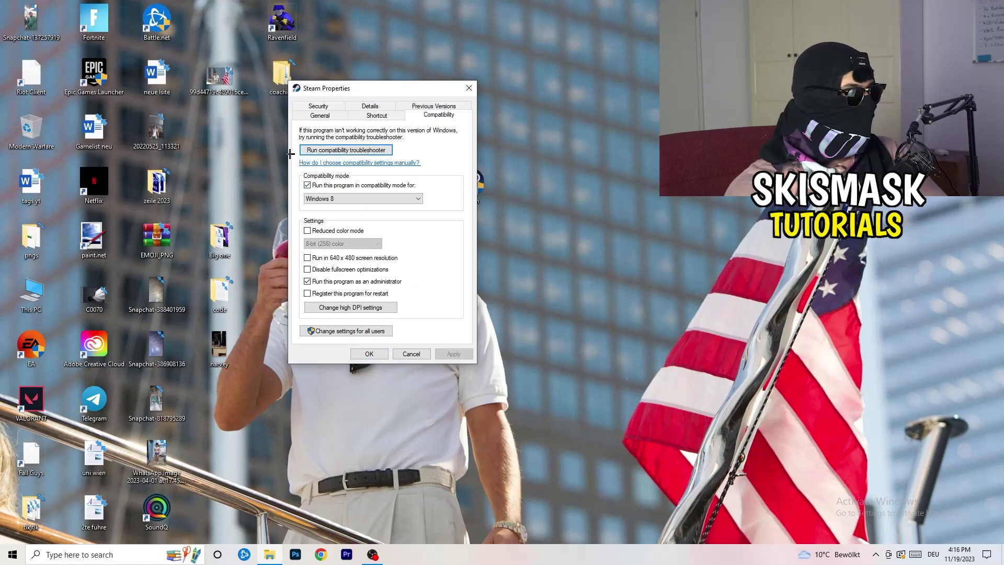
pyautogui.click(417, 198)
pyautogui.click(436, 198)
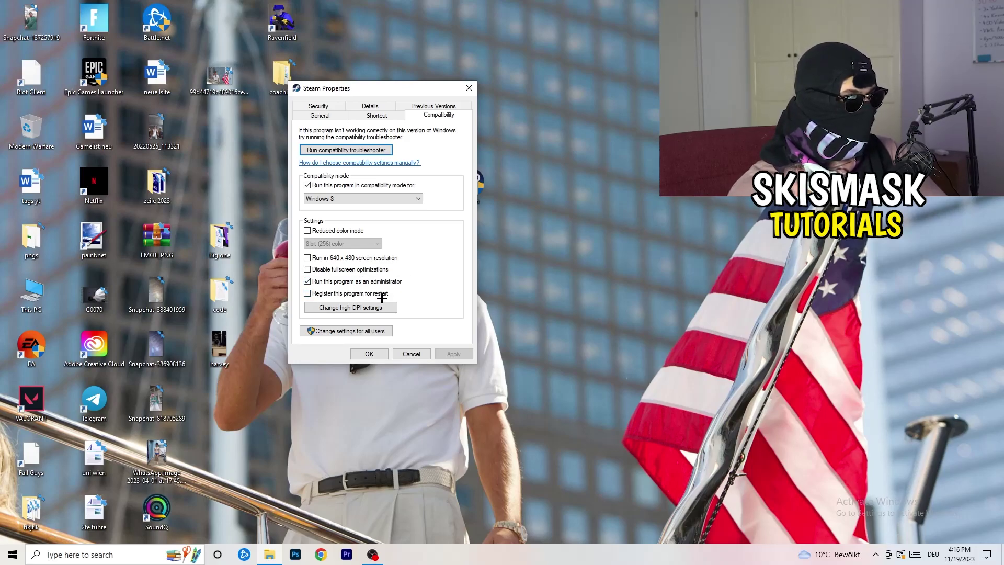
pyautogui.click(369, 353)
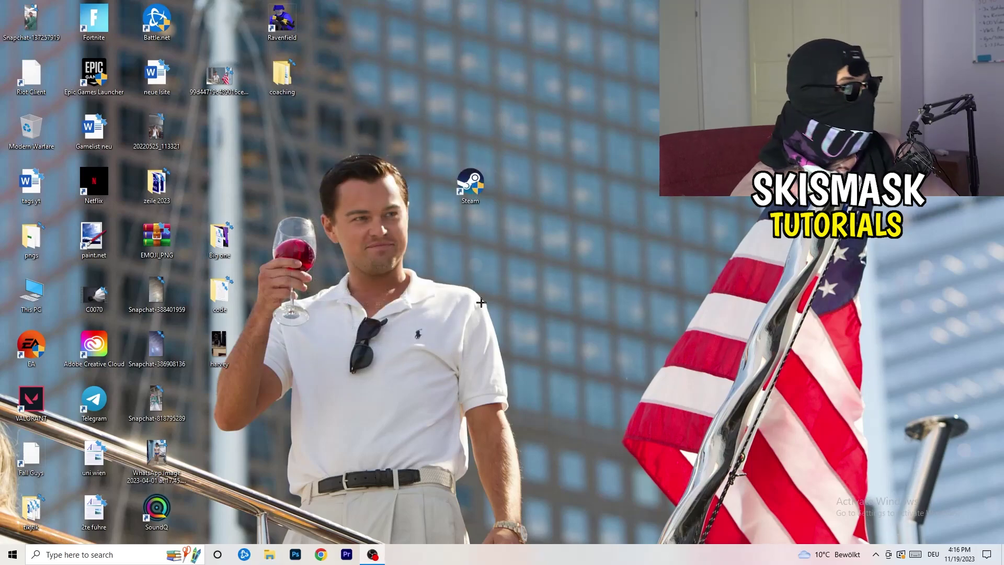
# Recheck the Steam shortcut's compatibility settings and close Properties without changes
pyautogui.moveTo(471, 182); pyautogui.dragTo(533, 182)
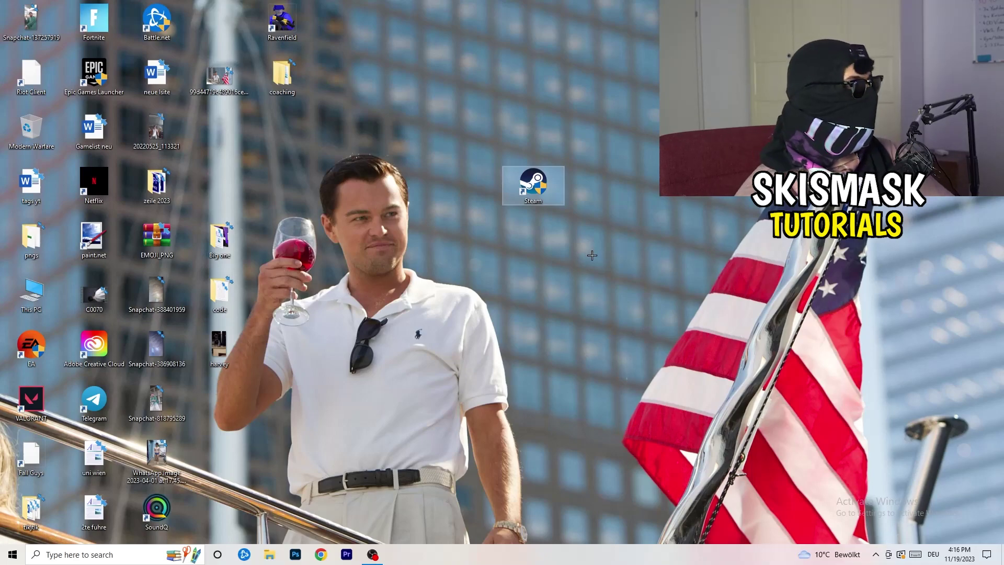
pyautogui.moveTo(531, 183); pyautogui.dragTo(468, 183)
pyautogui.rightClick(468, 183)
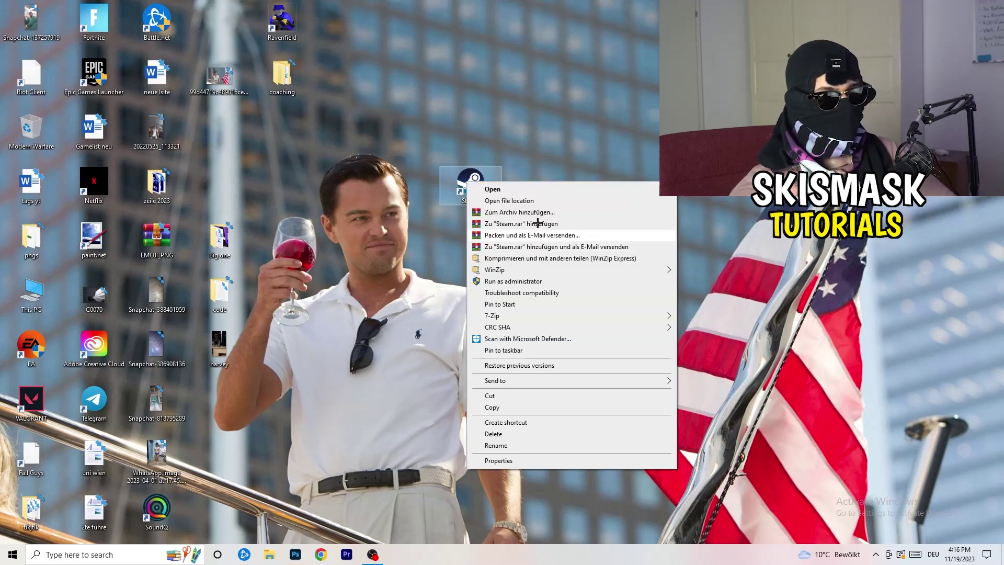
pyautogui.click(540, 460)
pyautogui.click(622, 215)
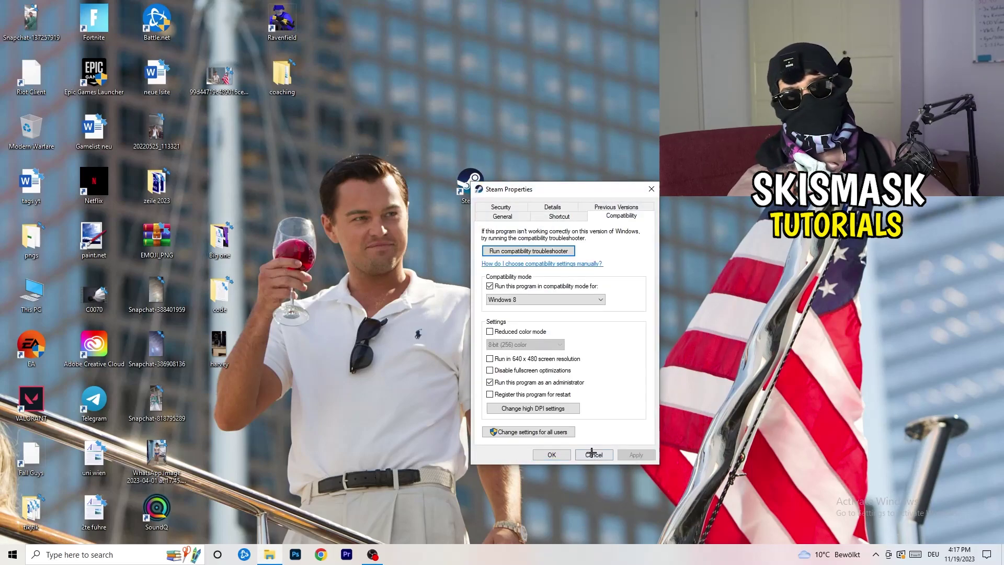
pyautogui.click(653, 188)
# Move the Steam shortcut beside the other desktop icons and bring up the taskbar menu
pyautogui.moveTo(470, 179); pyautogui.dragTo(221, 129)
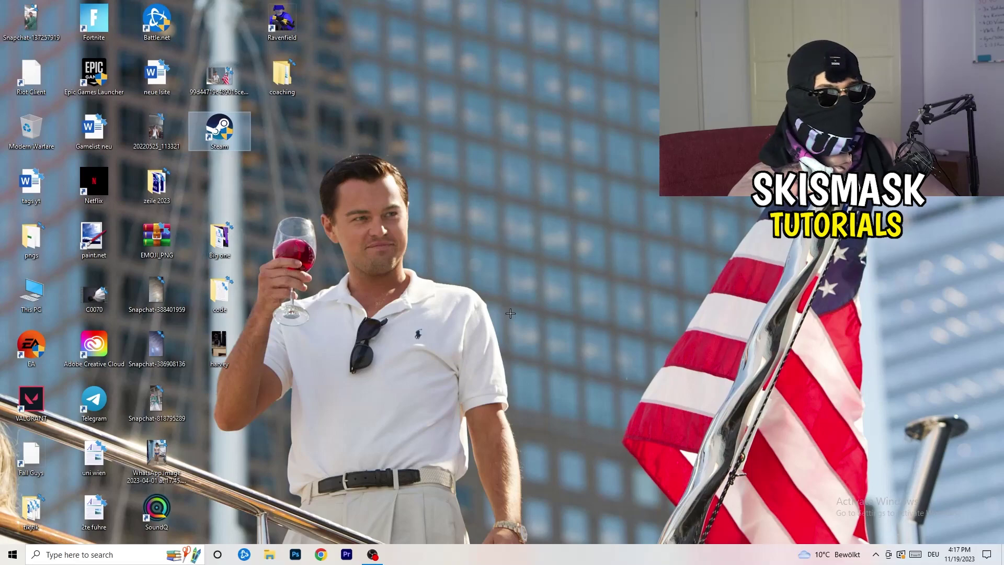
pyautogui.moveTo(512, 555); pyautogui.dragTo(500, 533)
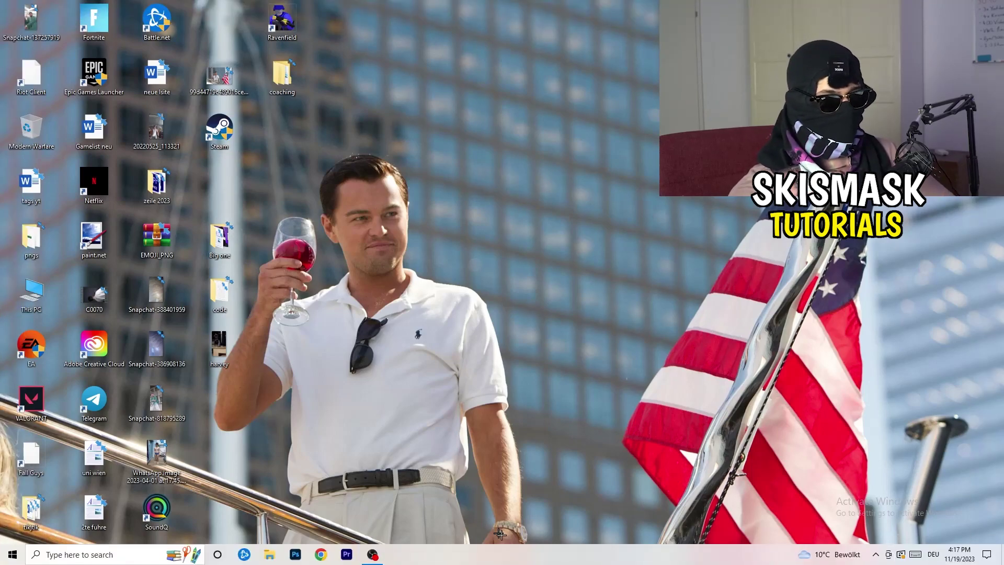
pyautogui.rightClick(477, 560)
# Launch Task Manager maximized on the Details tab and show Set priority for Creative Cloud UI Helper.exe
pyautogui.click(529, 514)
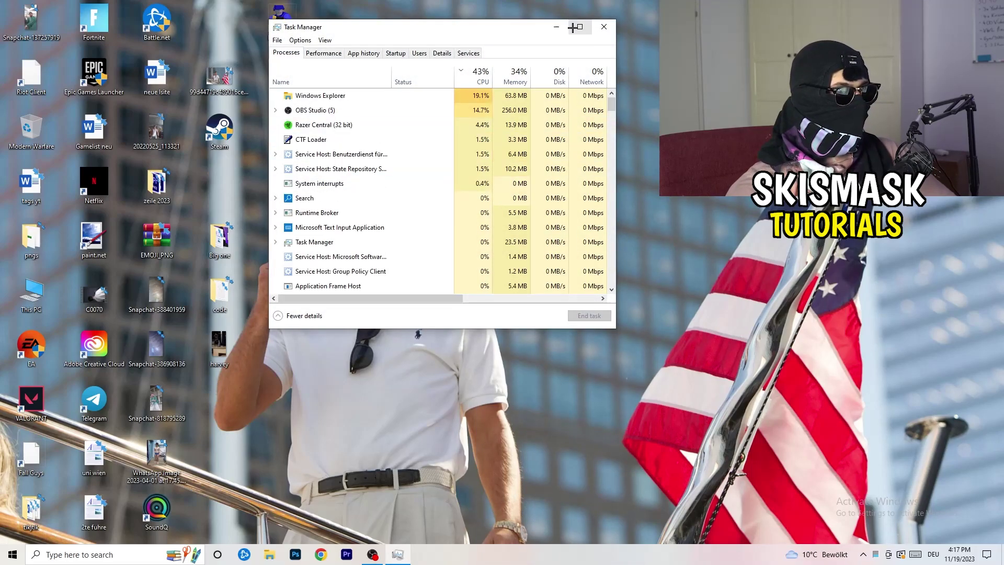
pyautogui.click(586, 24)
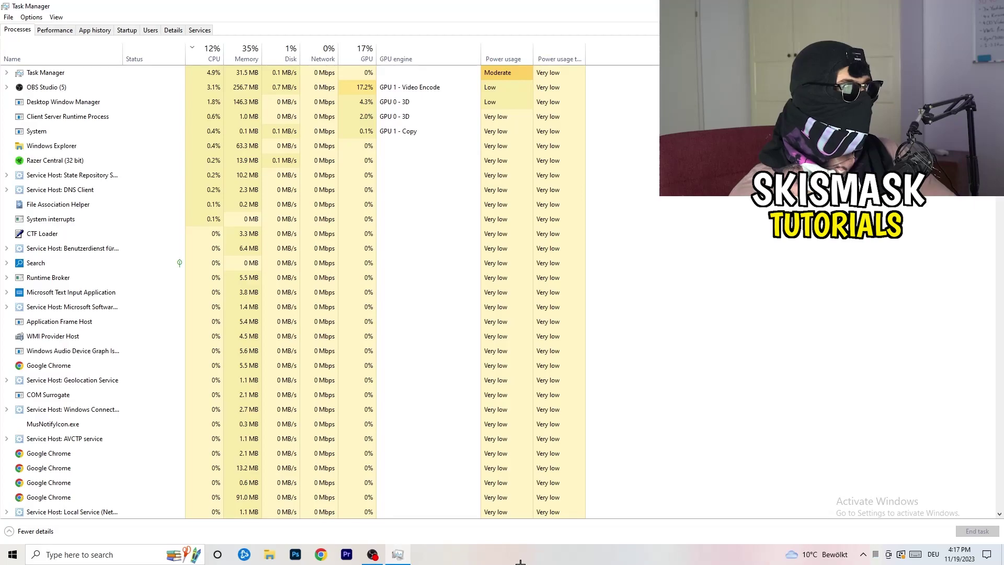
pyautogui.click(173, 31)
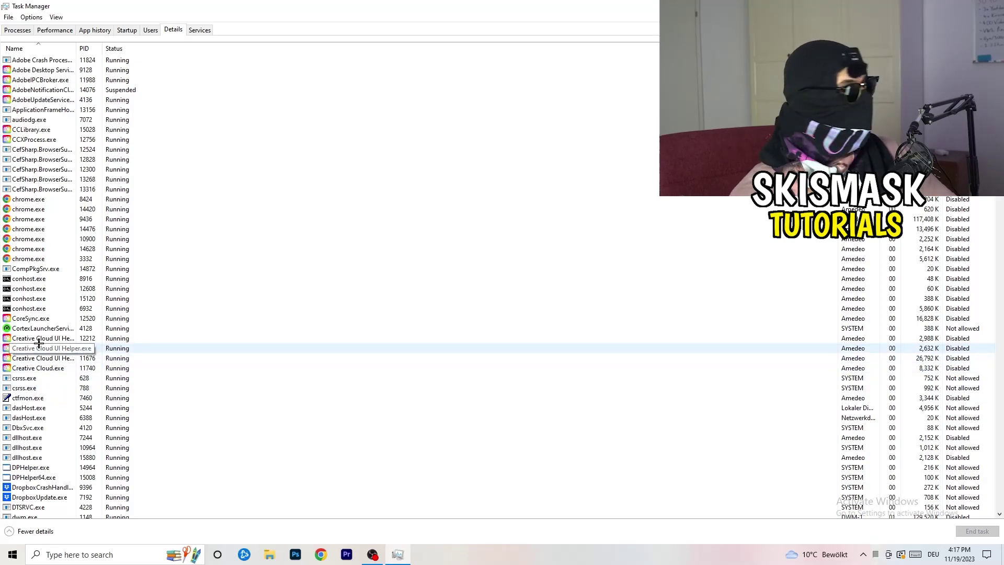
pyautogui.rightClick(40, 339)
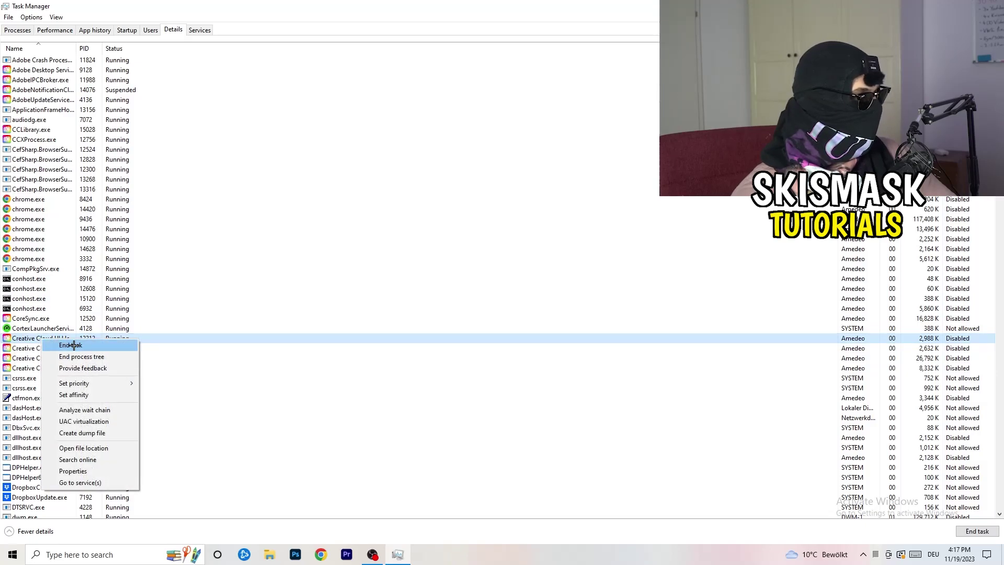
pyautogui.moveTo(96, 382)
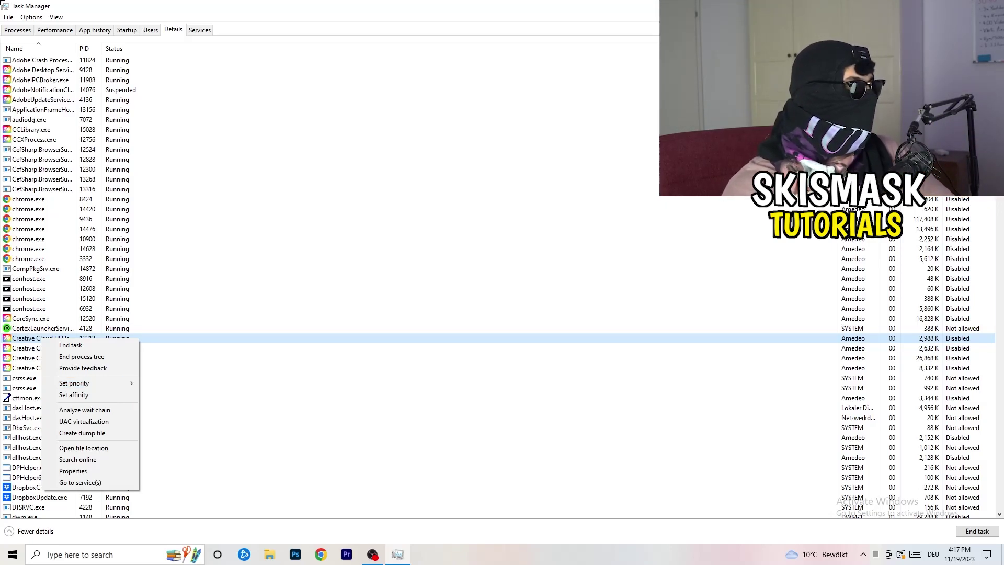
# Check the startup apps list, including the Windows Security notification entry, then go back to Processes
pyautogui.click(125, 27)
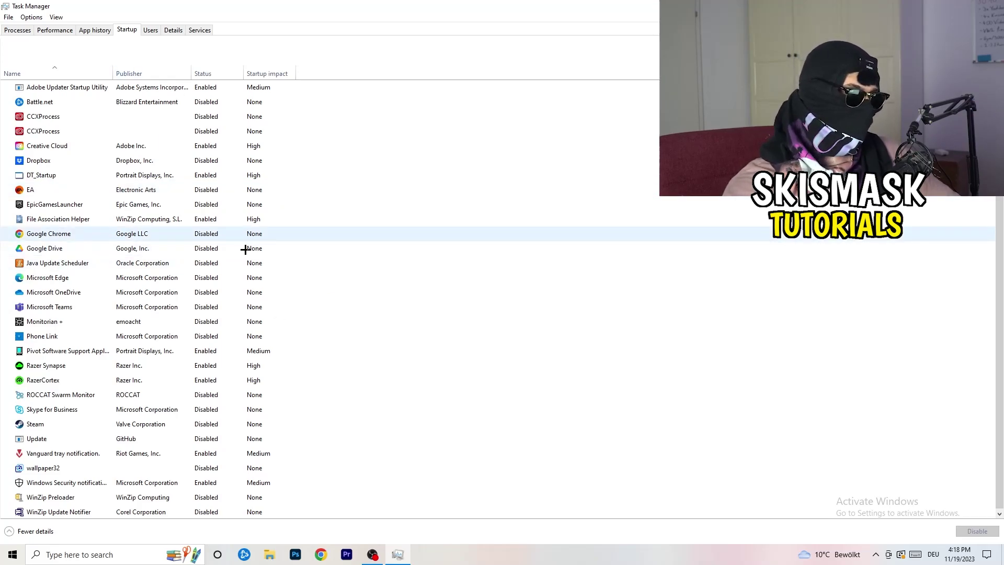
pyautogui.scroll(-1, 233, 345)
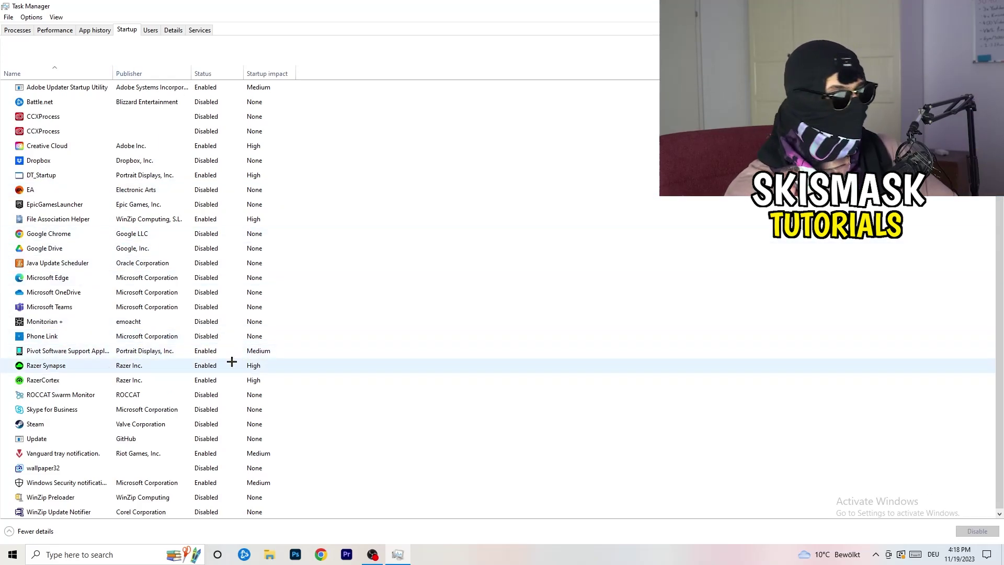
pyautogui.rightClick(212, 481)
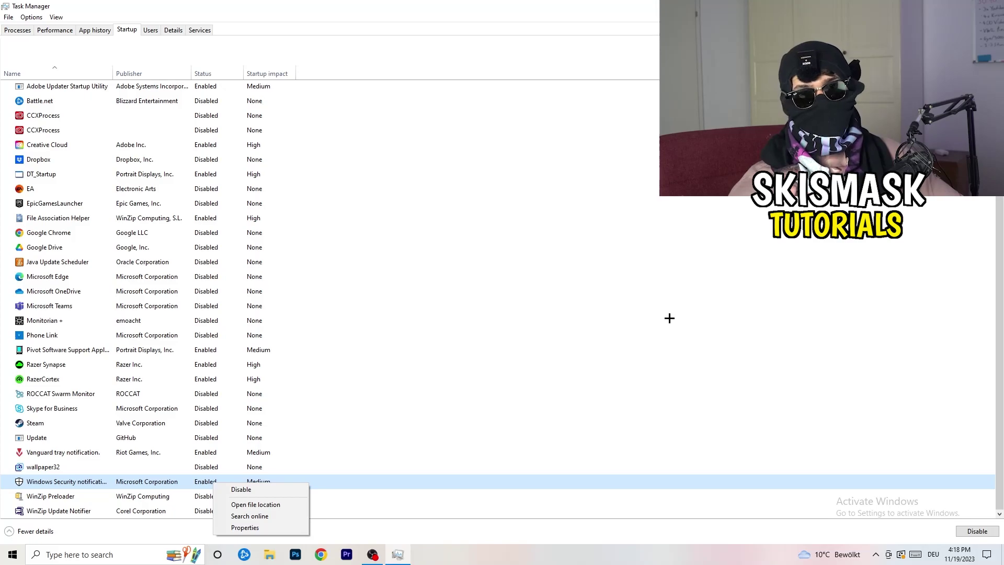
pyautogui.click(6, 31)
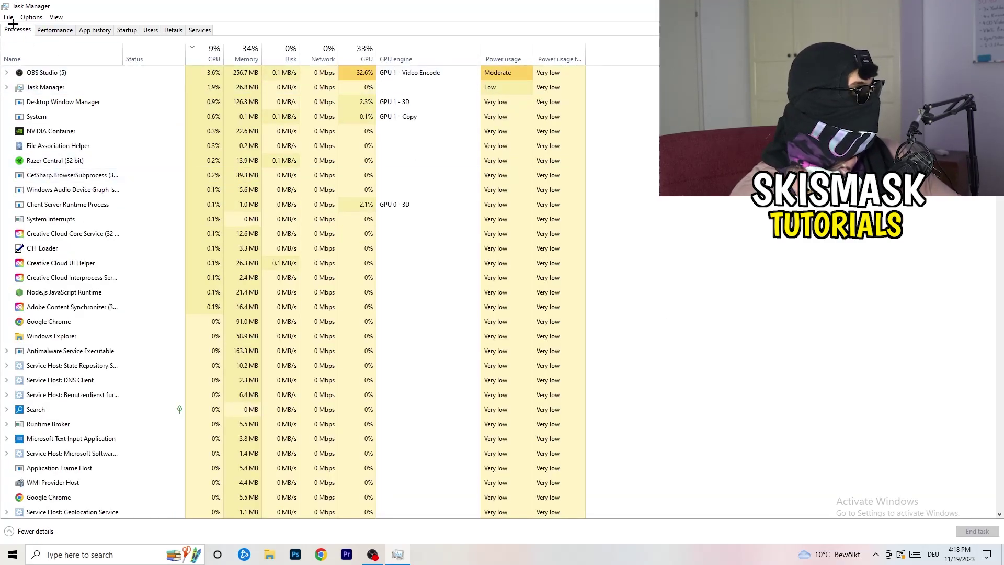
# Sort the running processes by GPU usage, bringing OBS Studio to the top
pyautogui.scroll(-5, 213, 156)
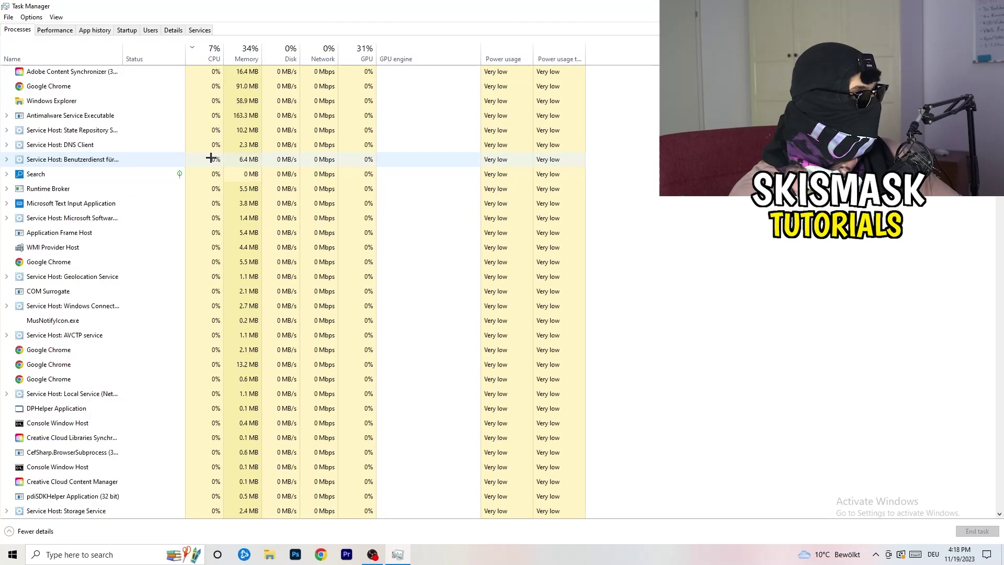
pyautogui.scroll(5, 214, 151)
pyautogui.click(361, 58)
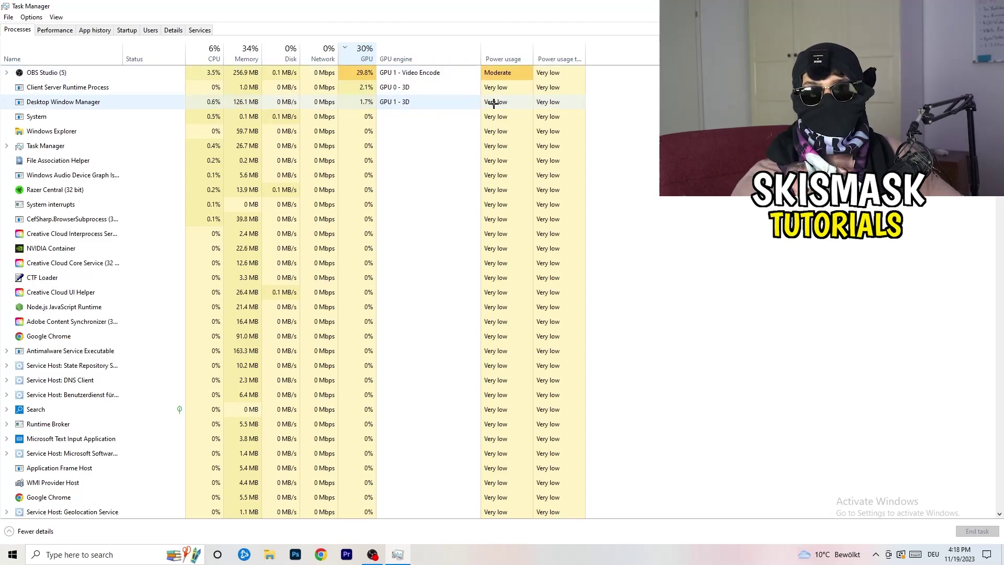
# Inspect the OBS Studio process actions without ending it, then close Task Manager
pyautogui.rightClick(342, 73)
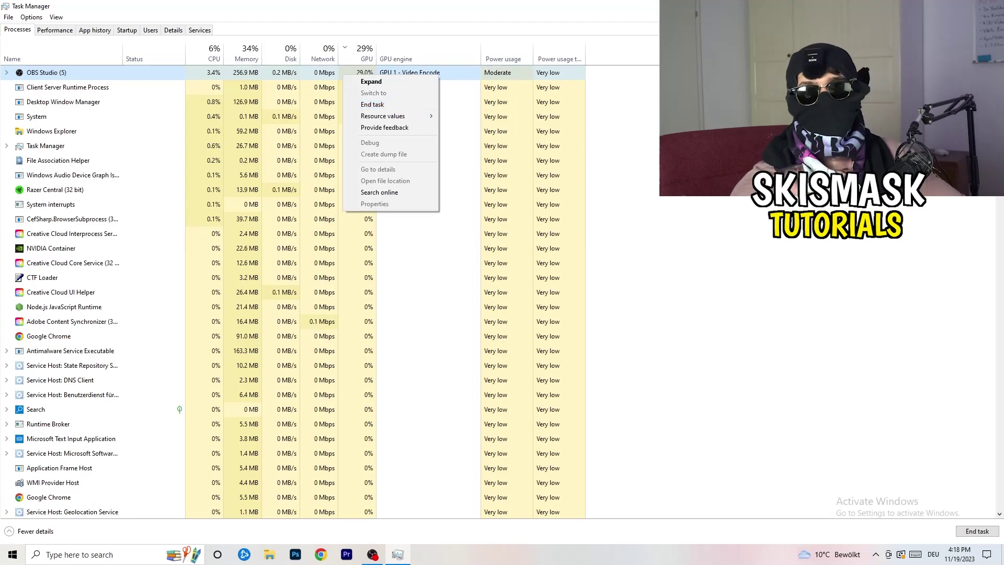
pyautogui.press('Escape')
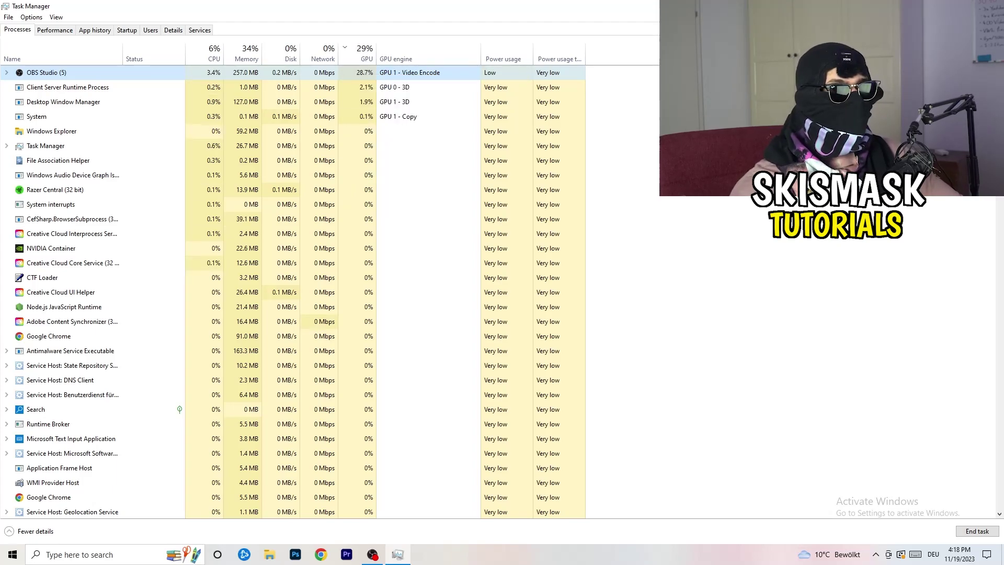
pyautogui.hotkey('alt', 'F4')
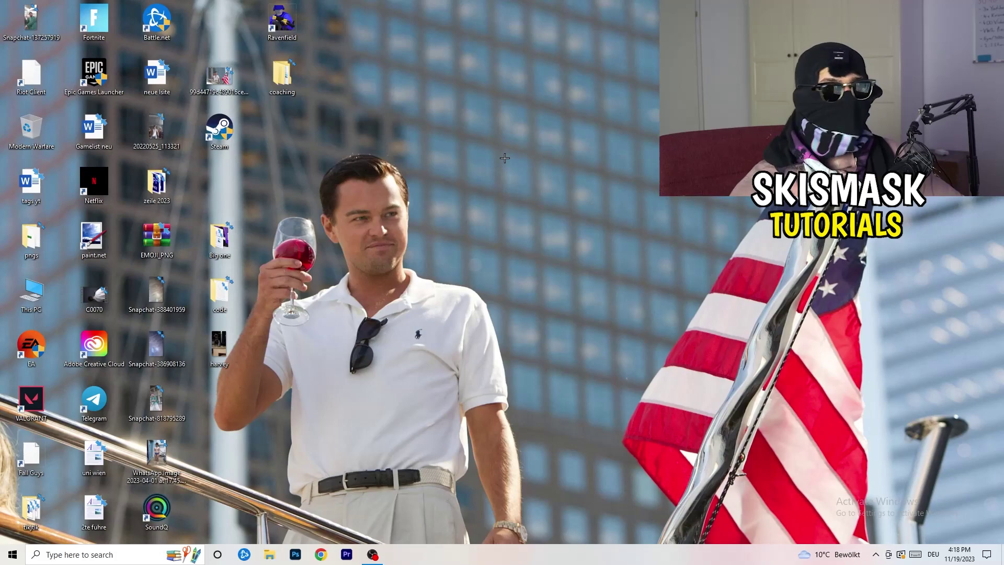